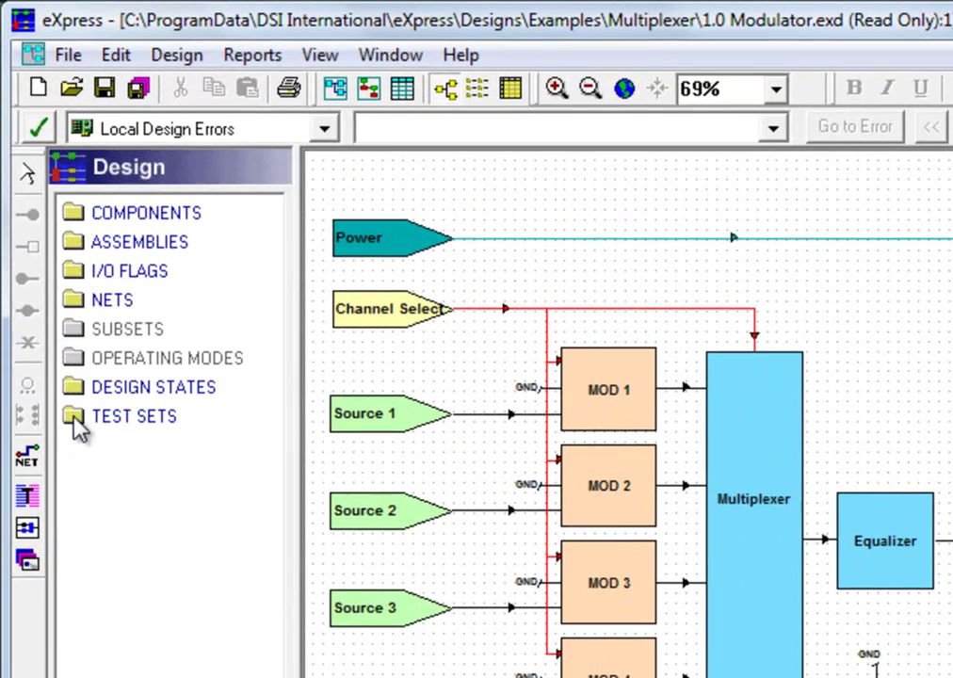
Expand the Design state Tests set and open test [Design State 1] from it.
{"action": "double_click", "coordinate": [76, 424]}
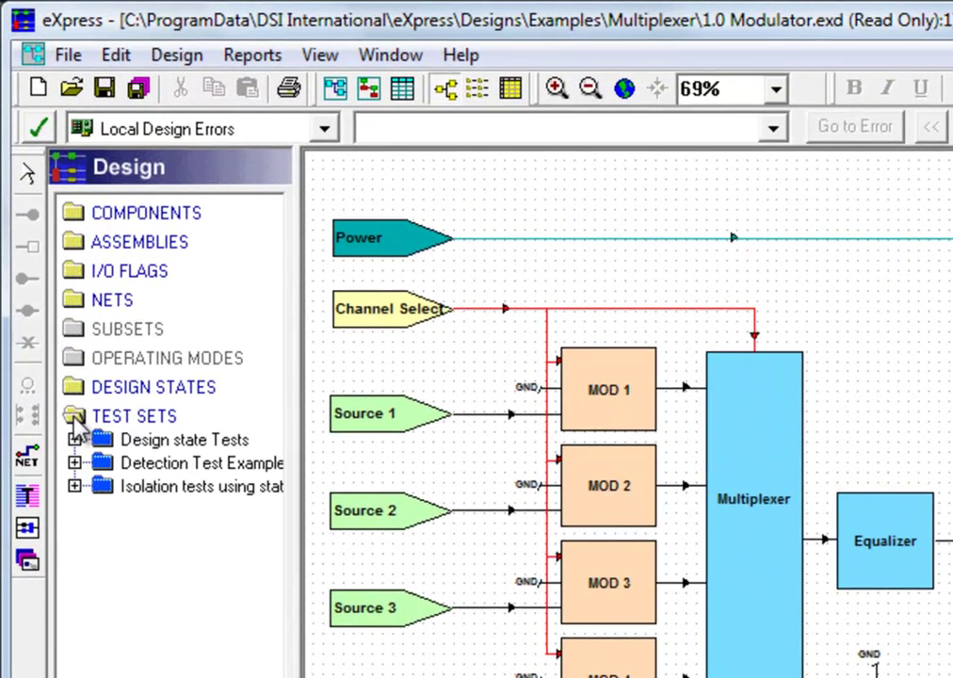
{"action": "left_click", "coordinate": [74, 439]}
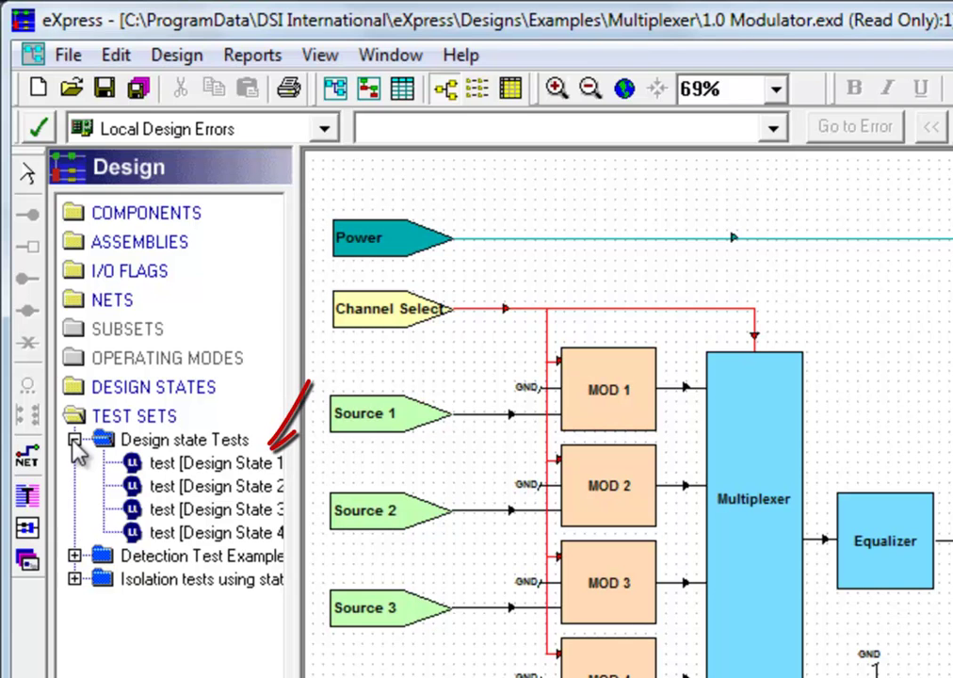
{"action": "left_click", "coordinate": [207, 467]}
{"action": "double_click", "coordinate": [207, 468]}
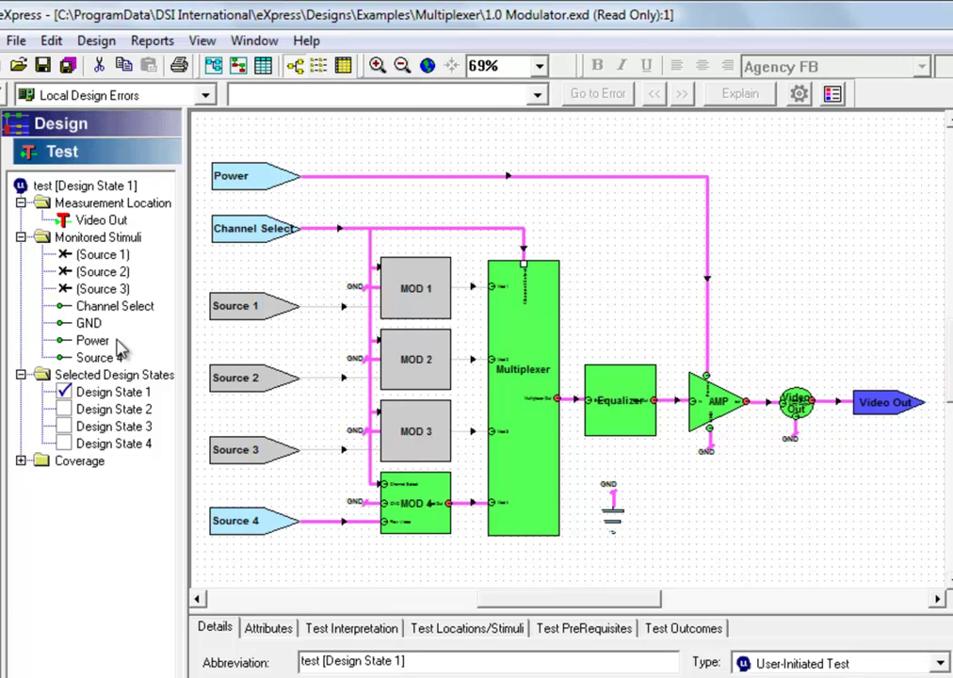
Deselect Design State 1 for the test, select Design State 2 instead, and return to the design level.
{"action": "left_click", "coordinate": [64, 394]}
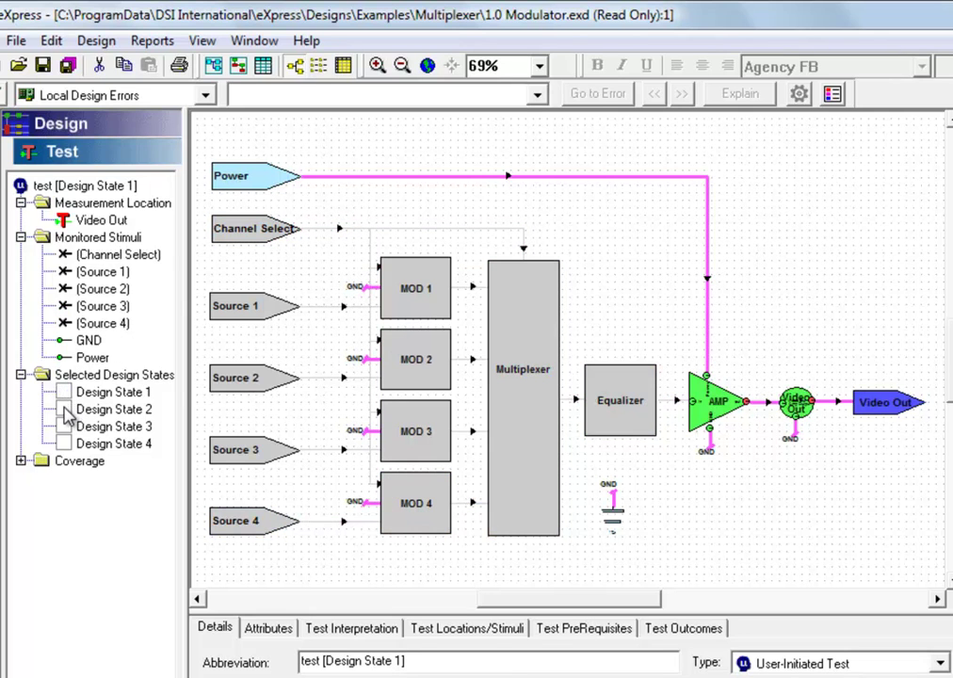
{"action": "left_click", "coordinate": [64, 410]}
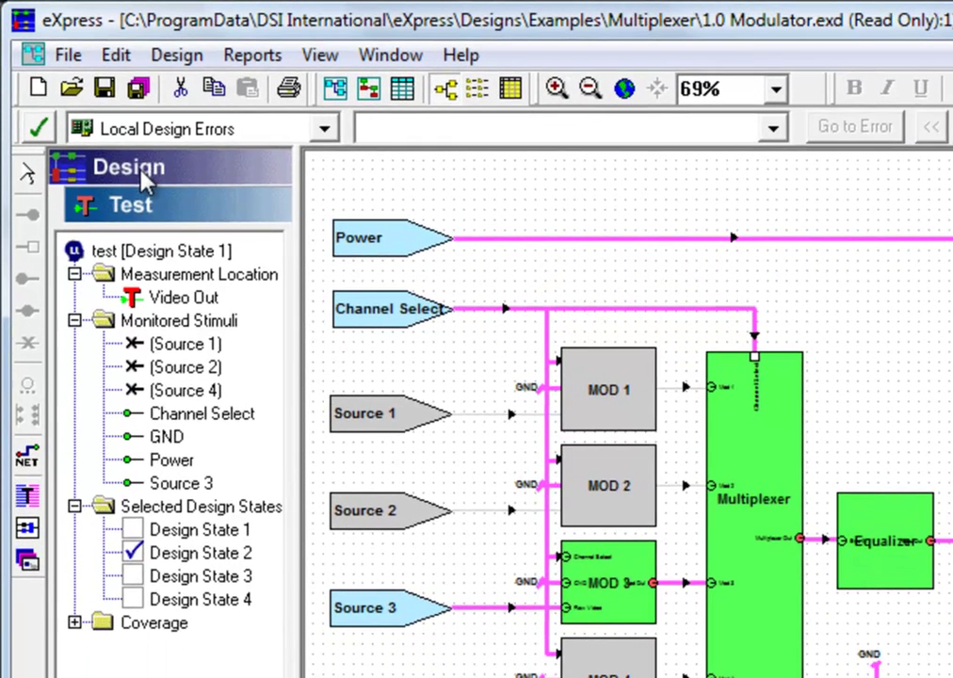
{"action": "left_click", "coordinate": [142, 176]}
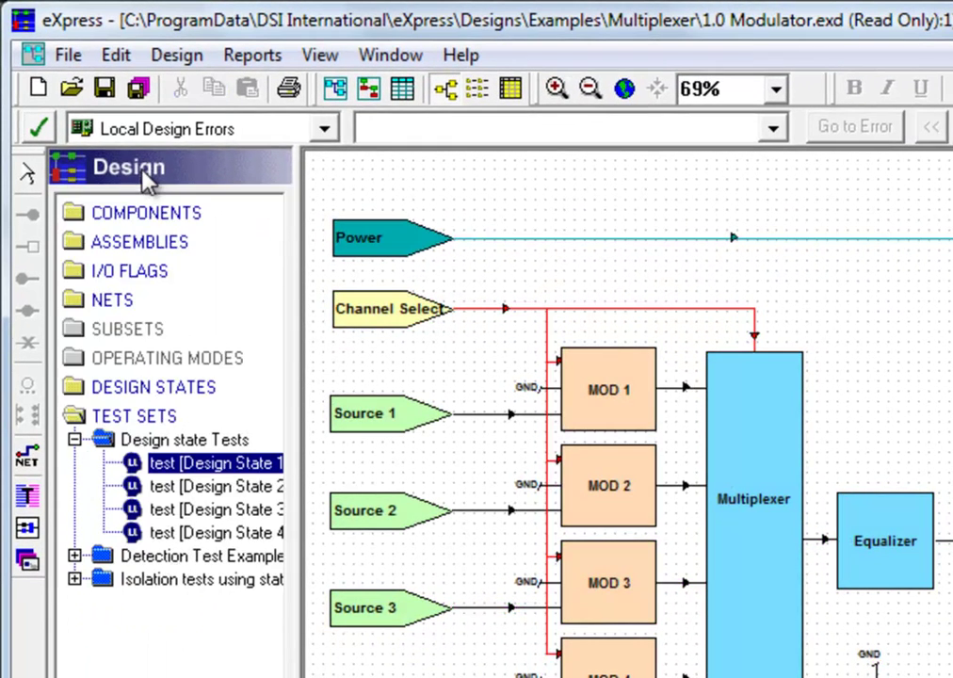
Collapse Design state Tests, view the equalizer test's coverage from the Isolation tests using states set, and return to the design level.
{"action": "left_click", "coordinate": [75, 439]}
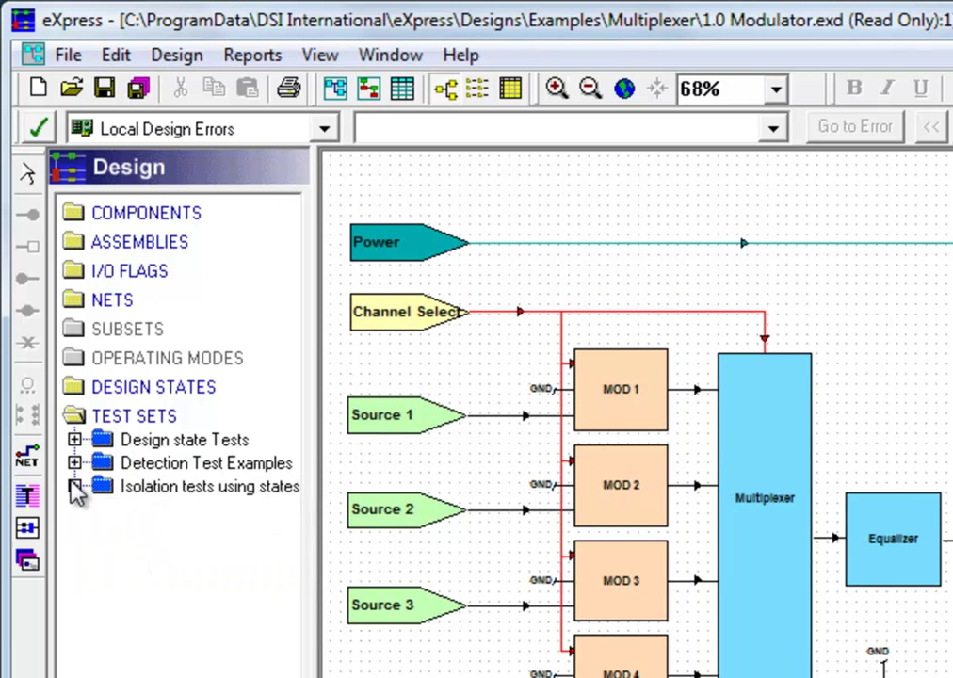
{"action": "left_click", "coordinate": [74, 486]}
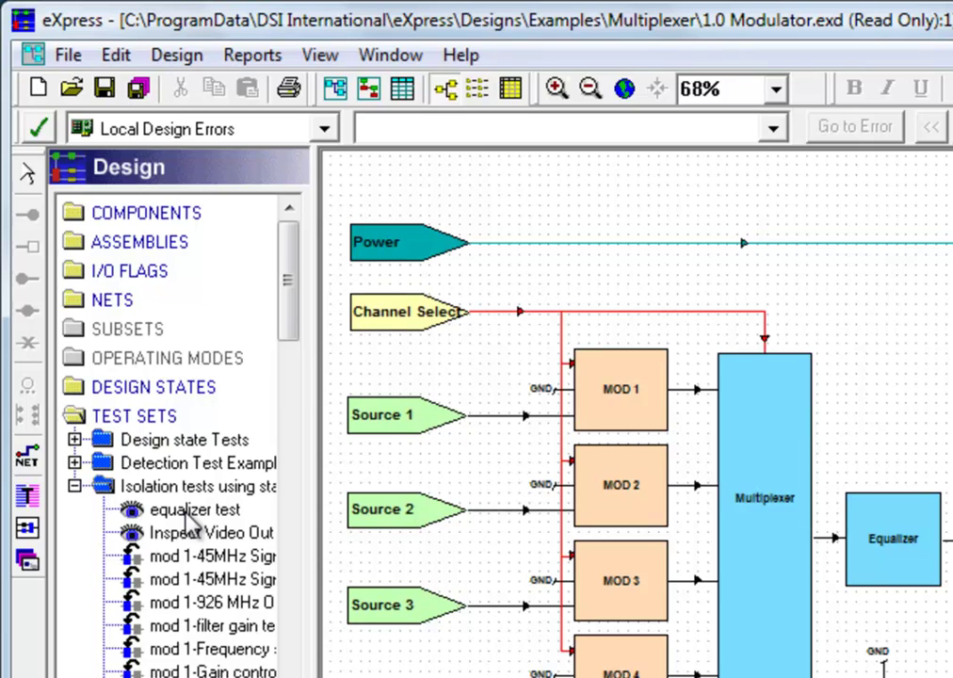
{"action": "double_click", "coordinate": [184, 509]}
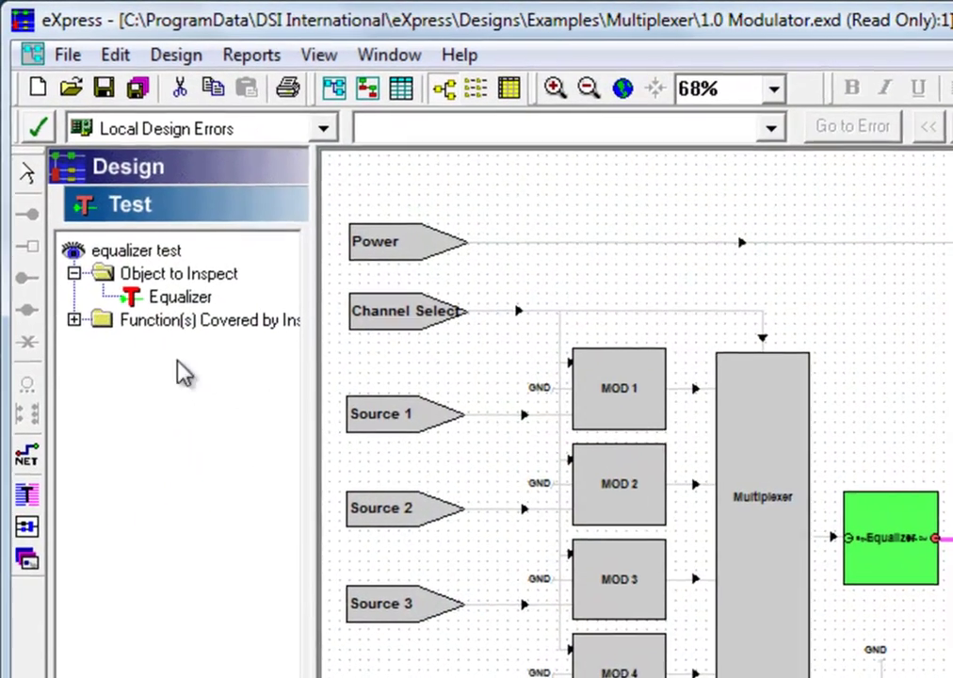
{"action": "left_click", "coordinate": [129, 142]}
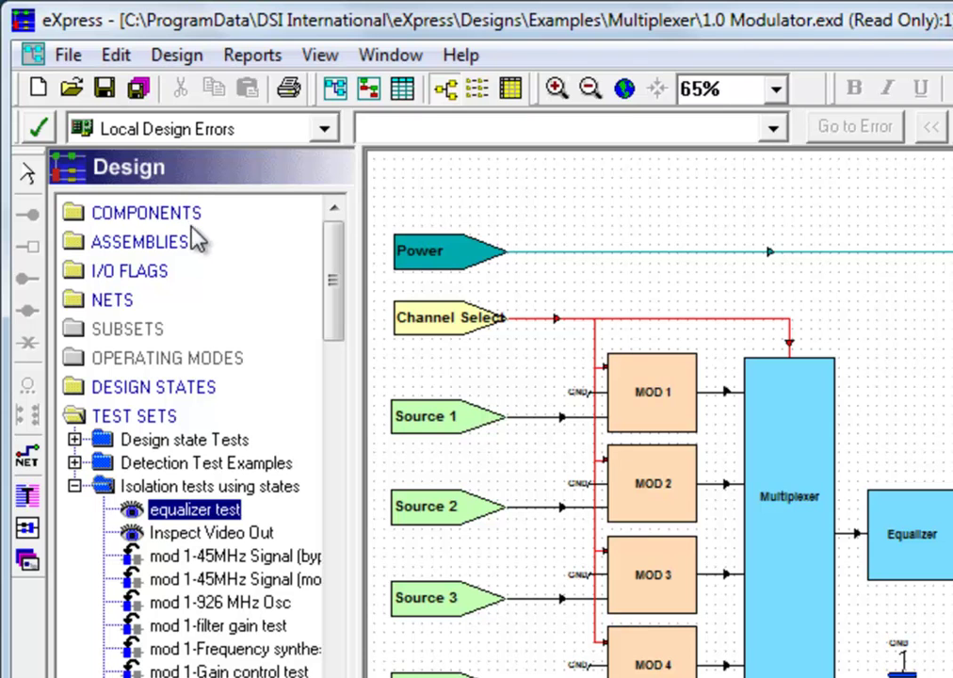
Widen the design tree to show full test names and select the multiplexer grouped test among the isolation tests.
{"action": "left_click_drag", "start_coordinate": [357, 489], "coordinate": [429, 518]}
{"action": "mouse_move", "coordinate": [404, 358]}
{"action": "left_mouse_down"}
{"action": "mouse_move", "coordinate": [398, 294]}
{"action": "mouse_move", "coordinate": [421, 569]}
{"action": "left_mouse_up"}
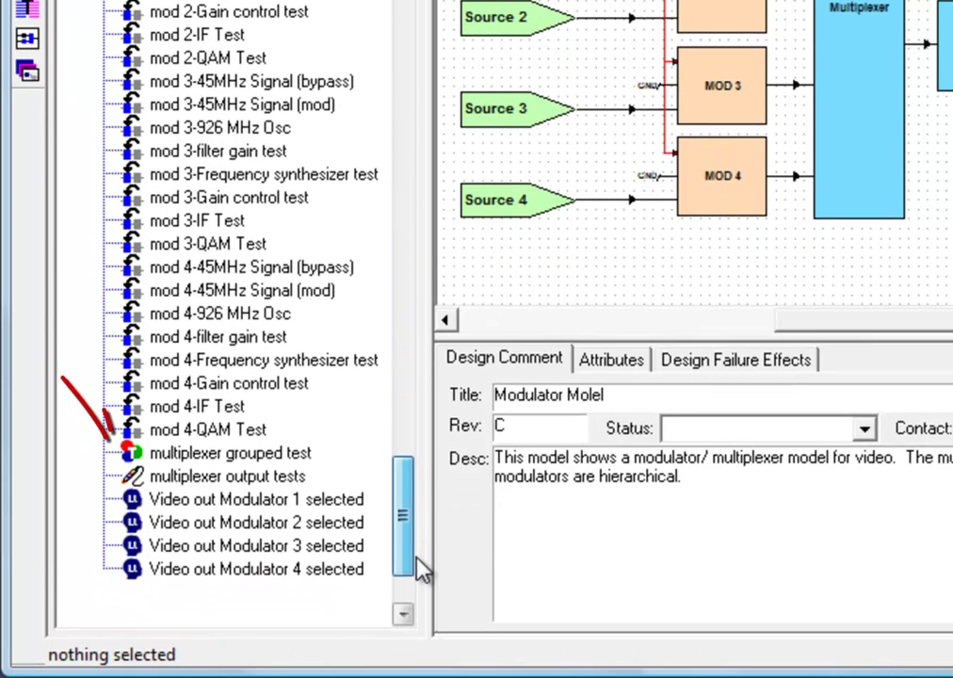
{"action": "left_click", "coordinate": [236, 454]}
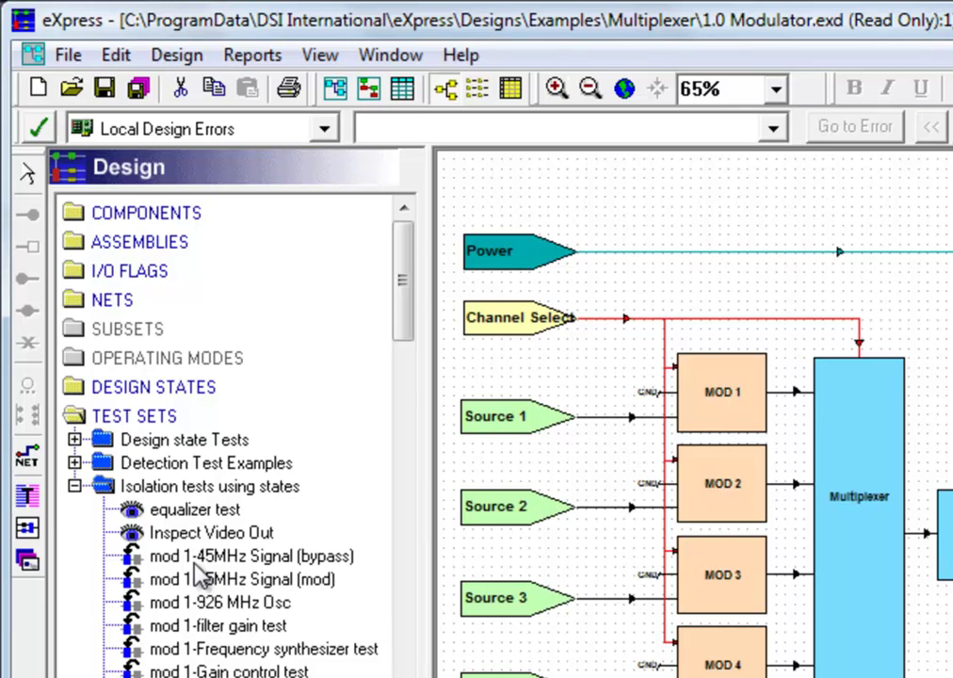
View the mod 1-45MHz Signal (bypass) hierarchical test with its MOD 1 block, and return to the design level.
{"action": "double_click", "coordinate": [193, 559]}
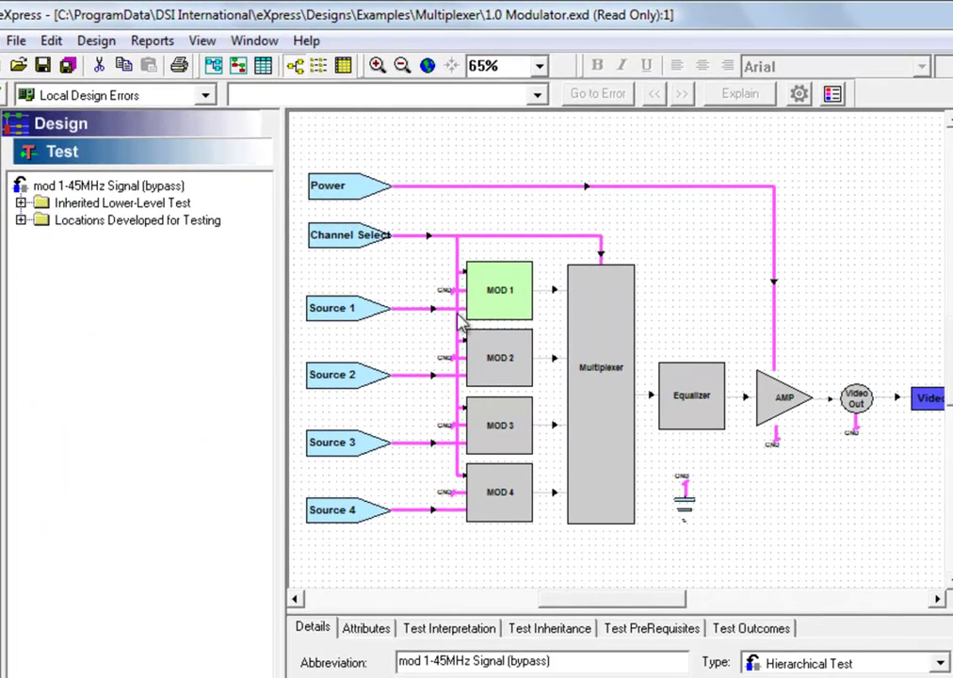
{"action": "left_click", "coordinate": [494, 303]}
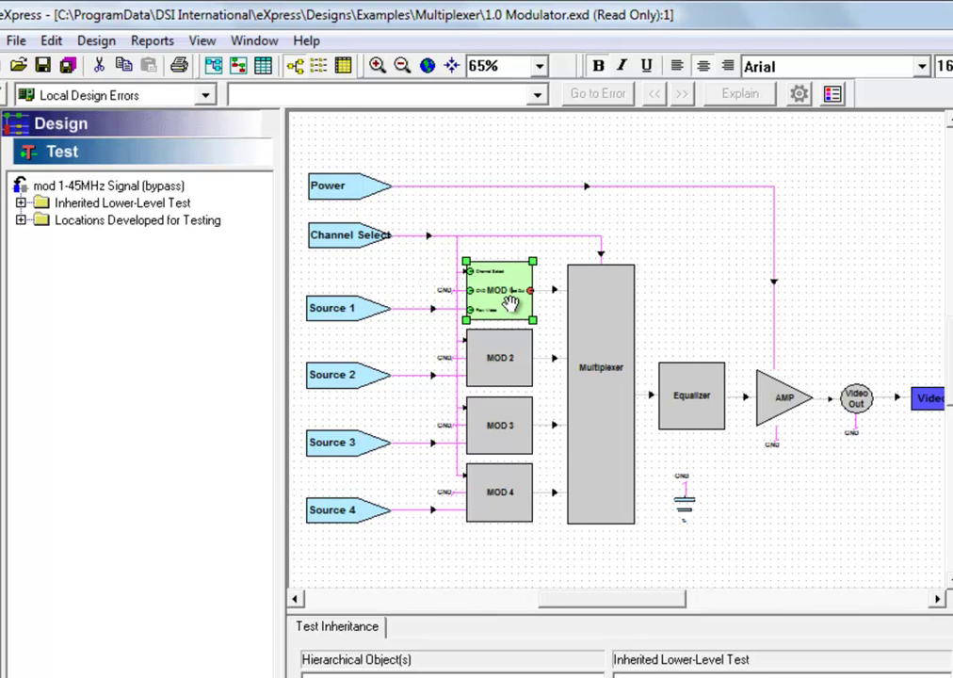
{"action": "left_click", "coordinate": [195, 132]}
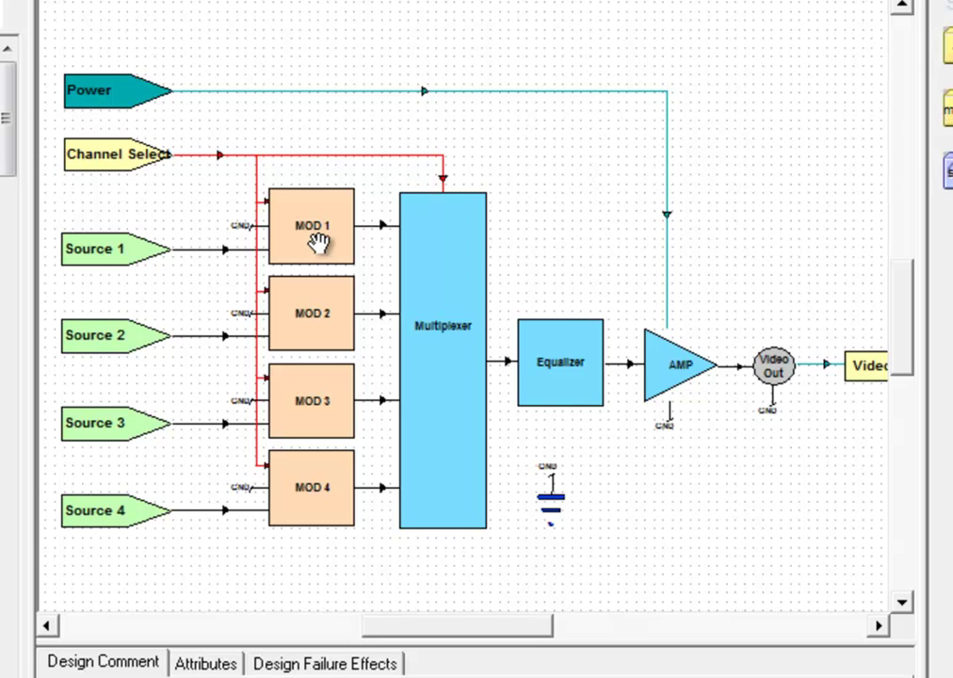
Open the lower-level design linked to MOD 1 and list the tests in its first isolation test set.
{"action": "left_click", "coordinate": [320, 241]}
{"action": "right_click", "coordinate": [324, 255]}
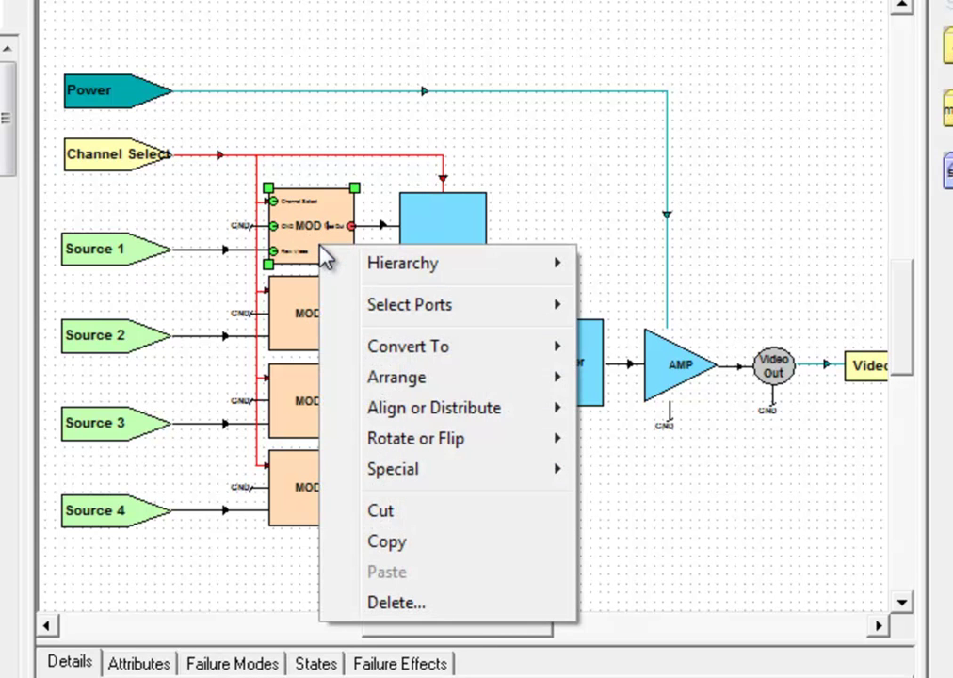
{"action": "mouse_move", "coordinate": [364, 267]}
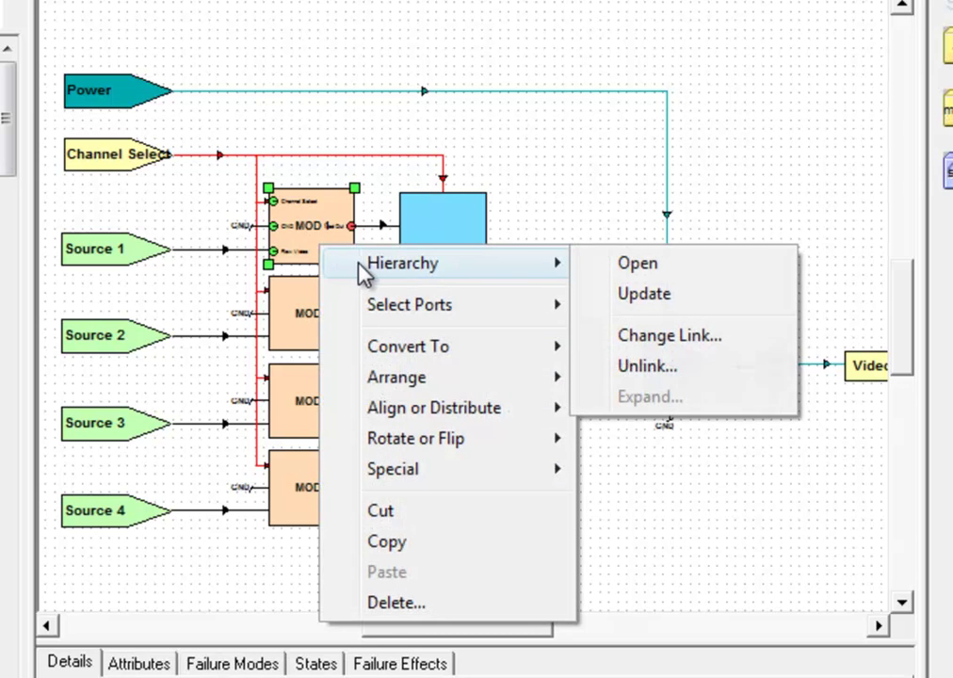
{"action": "left_click", "coordinate": [612, 267]}
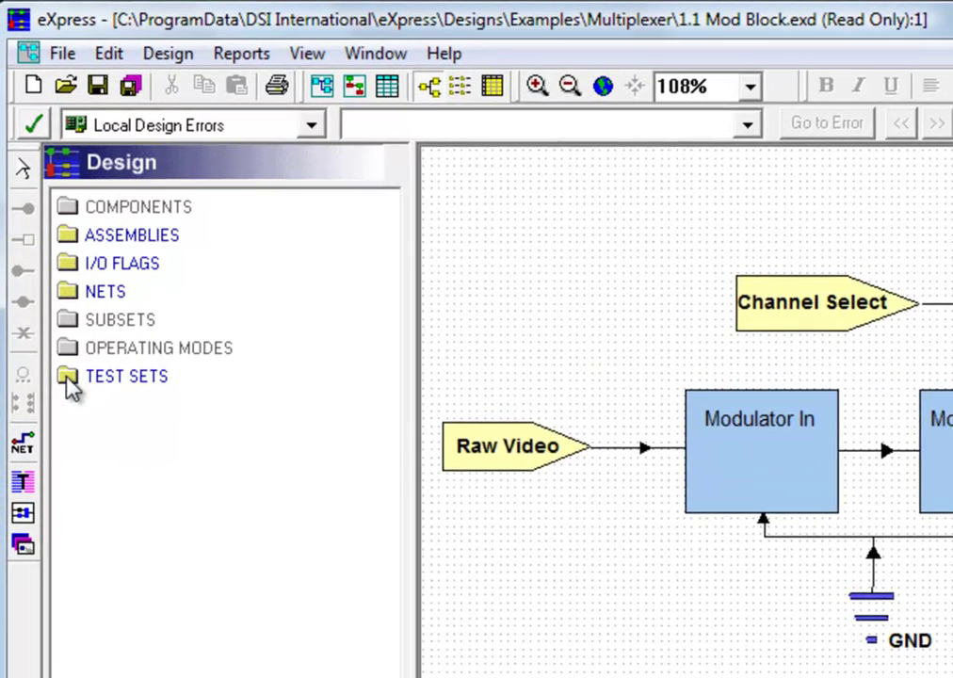
{"action": "double_click", "coordinate": [28, 304]}
{"action": "left_click", "coordinate": [74, 411]}
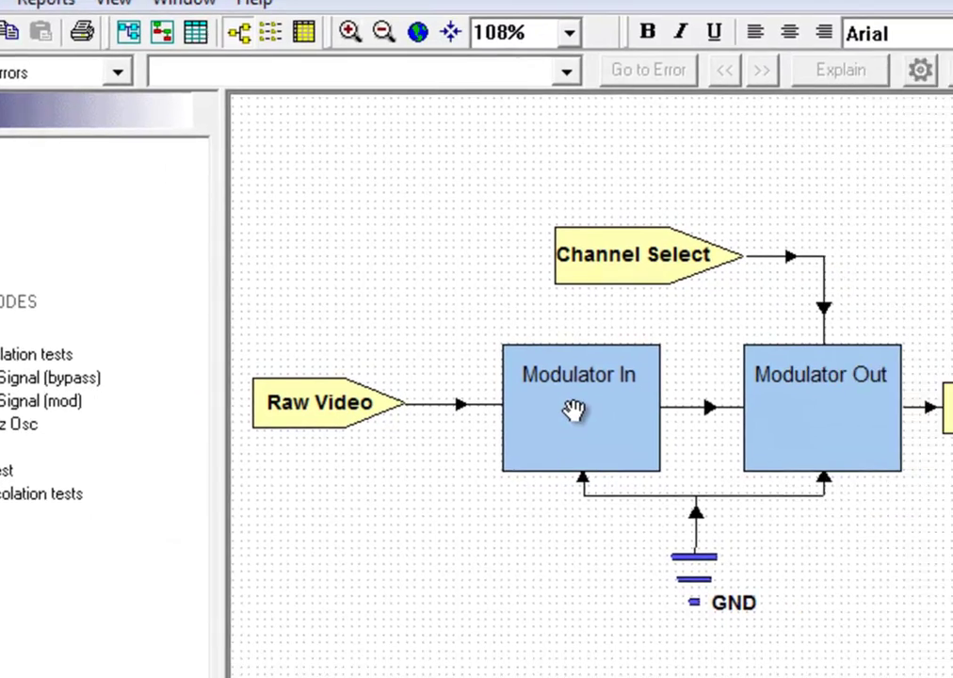
Open the lower-level design linked to the Modulator In block.
{"action": "left_click", "coordinate": [793, 468]}
{"action": "right_click", "coordinate": [428, 370]}
{"action": "mouse_move", "coordinate": [468, 393]}
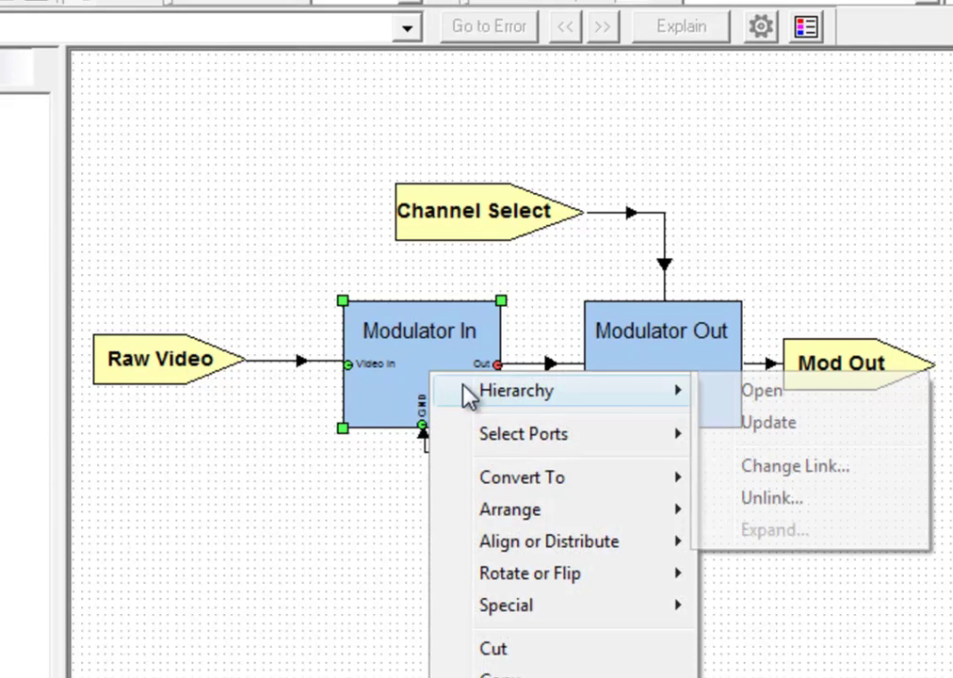
{"action": "left_click", "coordinate": [711, 391]}
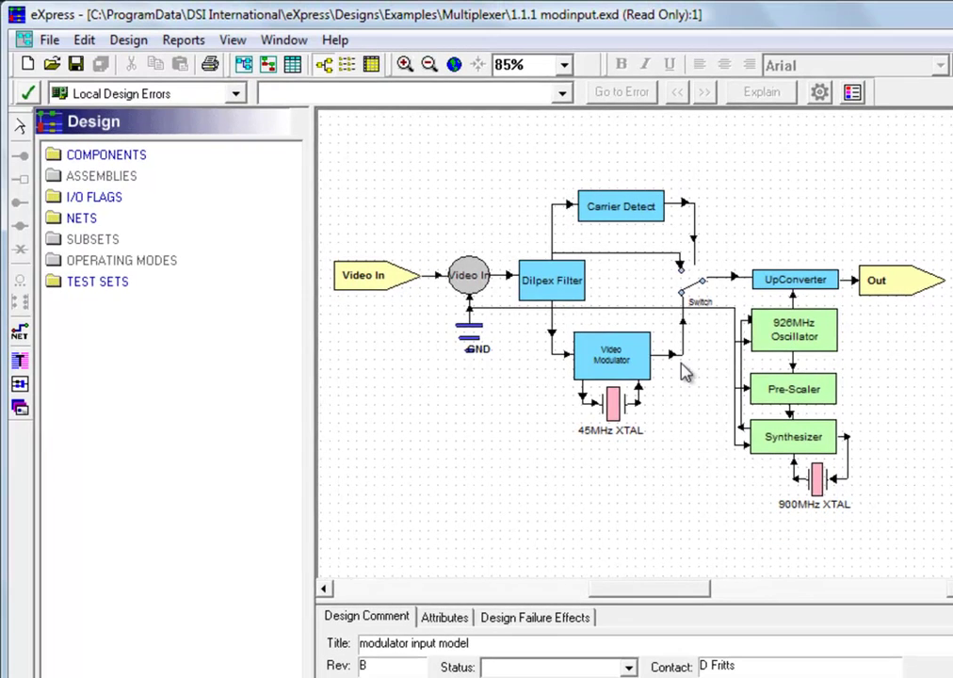
Fit the modulator input diagram to the window and open the 45MHz Signal (bypass) test from its Isolation test set.
{"action": "left_click_drag", "start_coordinate": [313, 294], "coordinate": [258, 289]}
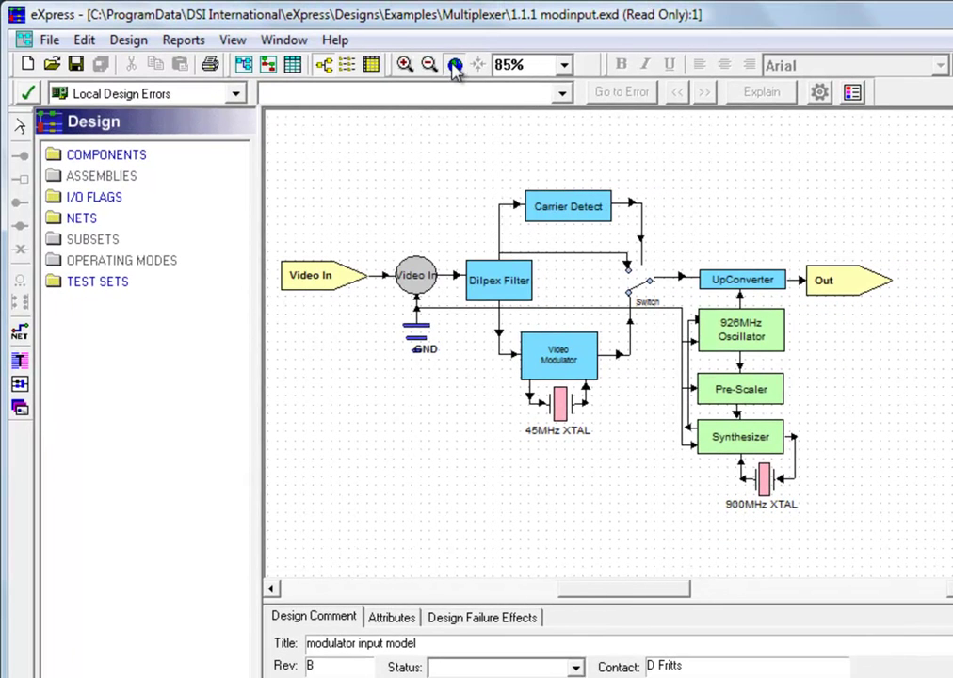
{"action": "left_click", "coordinate": [453, 64]}
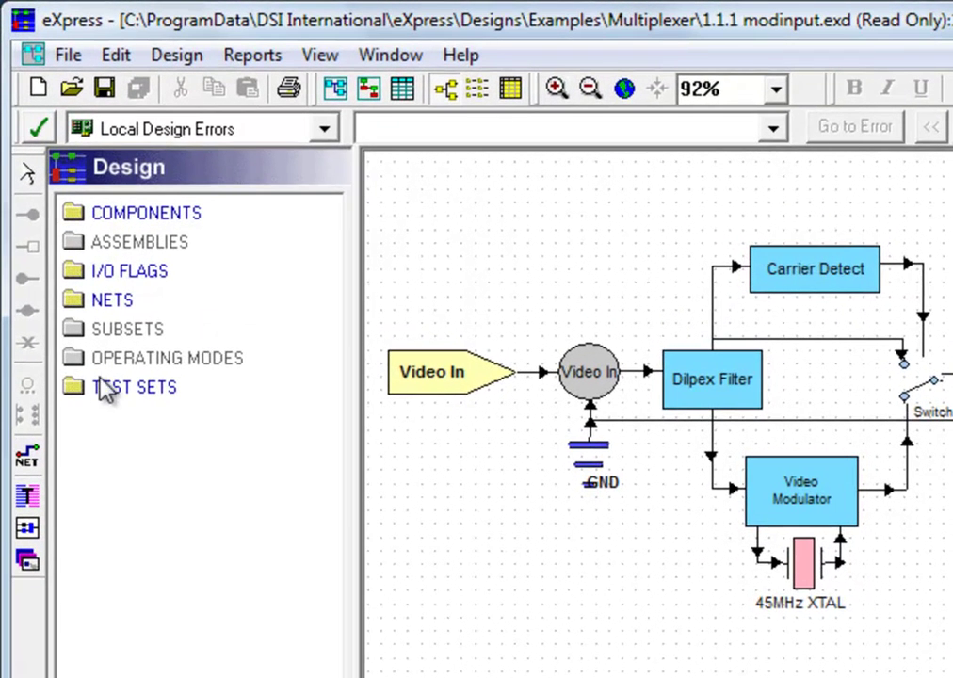
{"action": "double_click", "coordinate": [64, 328]}
{"action": "left_click", "coordinate": [75, 434]}
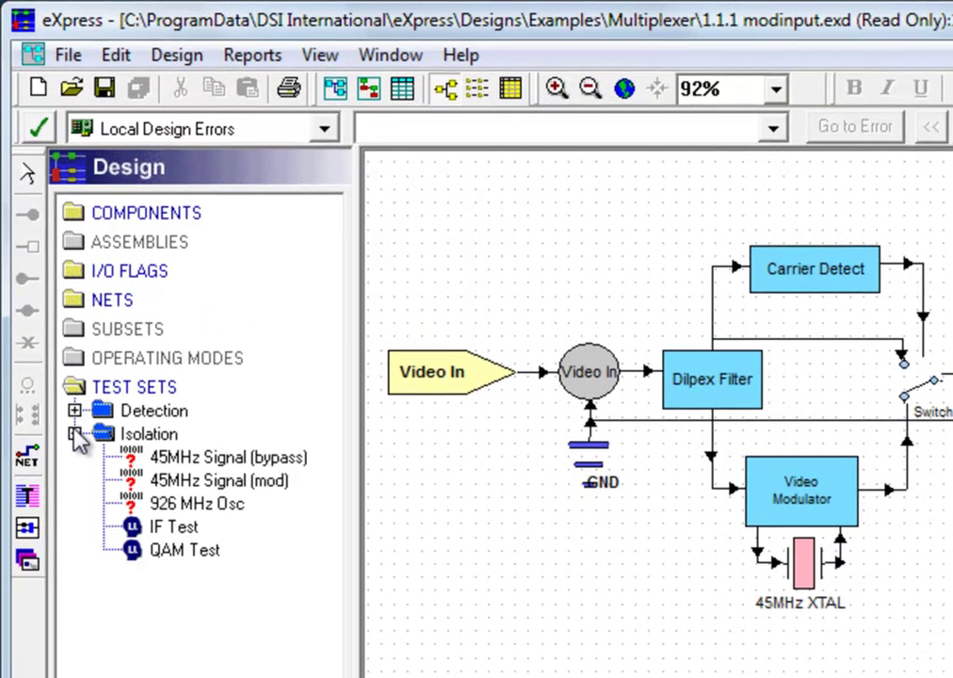
{"action": "double_click", "coordinate": [309, 459]}
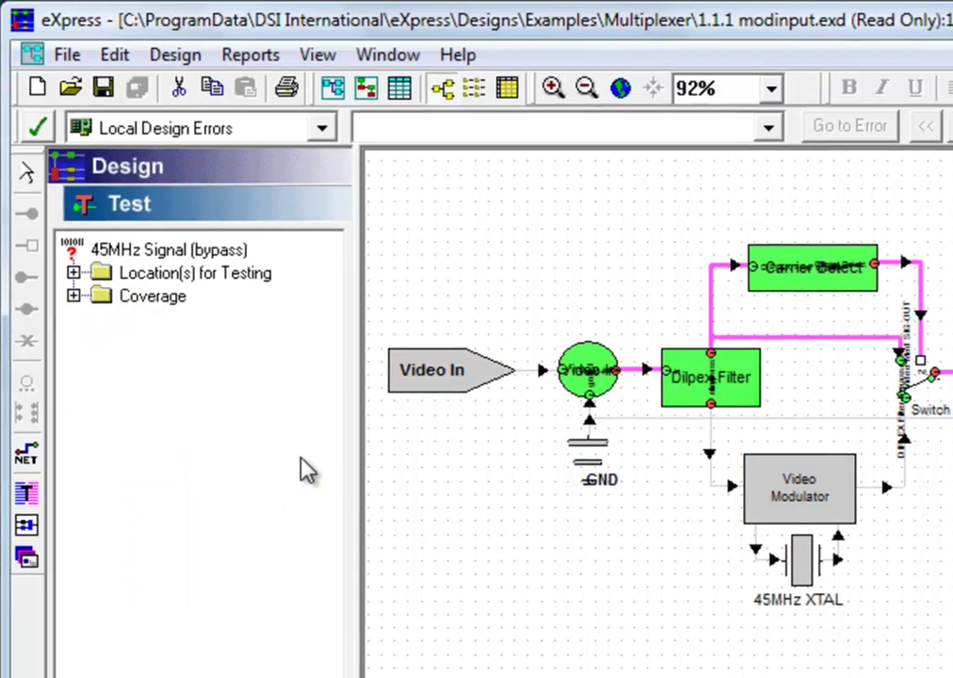